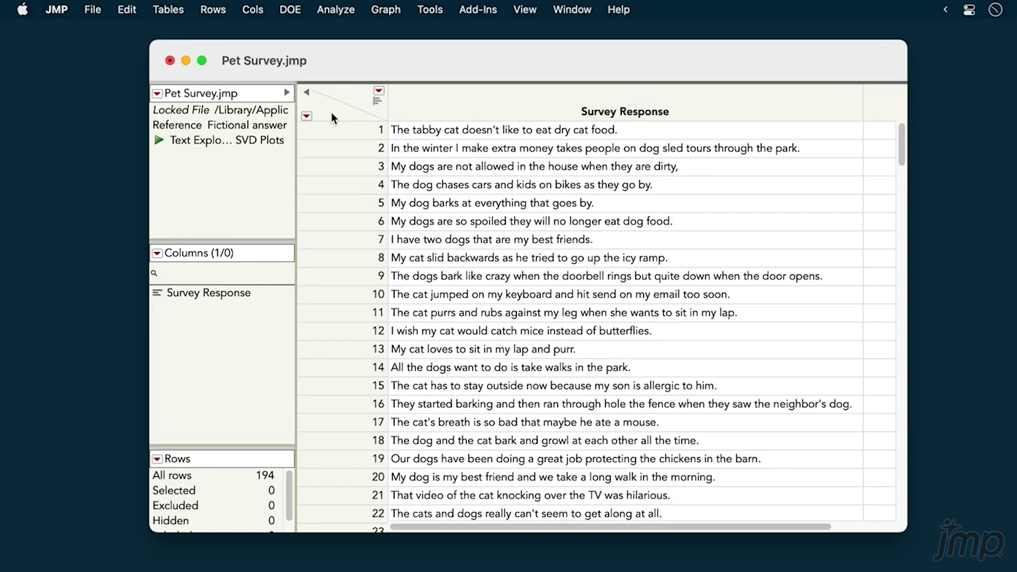
Highlight the first three survey responses one after another to read them.
{"action": "left_click", "coordinate": [337, 129]}
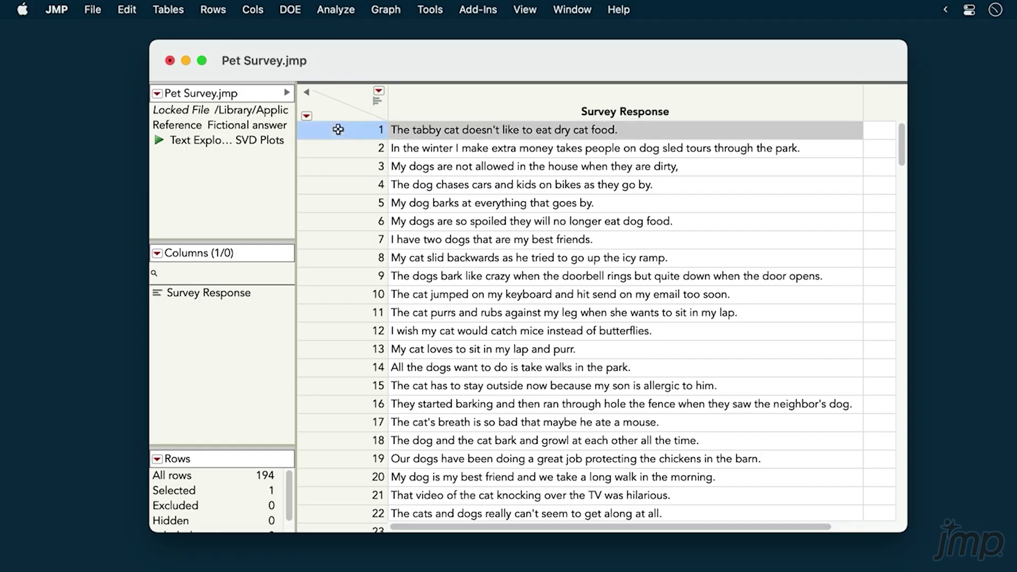
{"action": "left_click", "coordinate": [339, 148]}
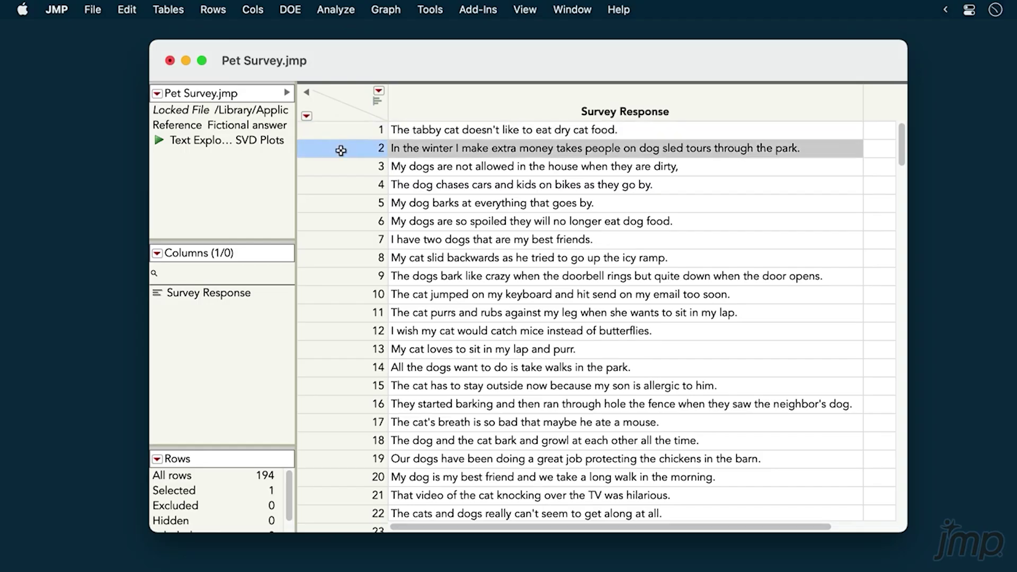
{"action": "left_click", "coordinate": [343, 168]}
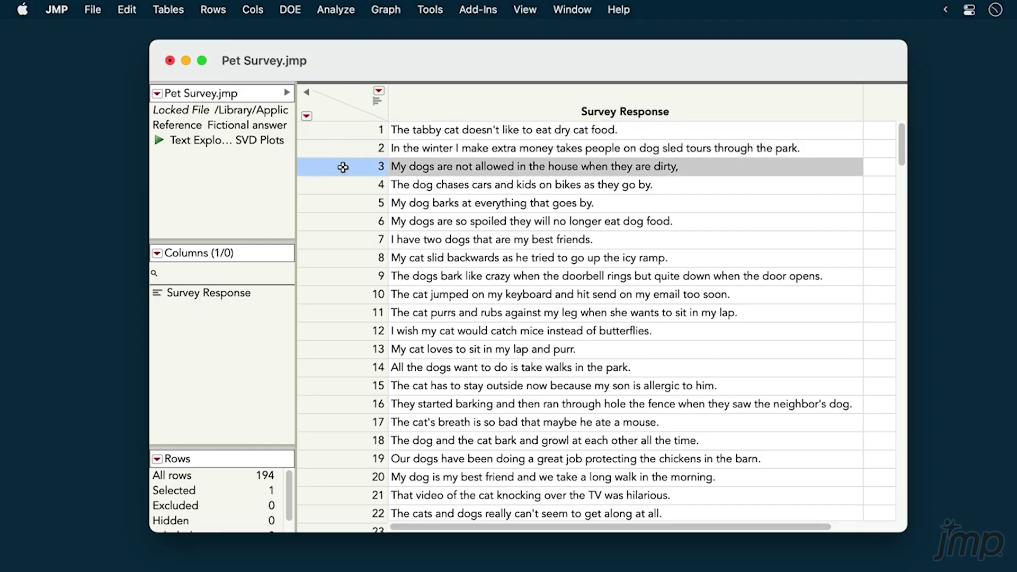
Run a Text Explorer analysis with Survey Response as the text column and reposition the report window.
{"action": "left_click", "coordinate": [348, 16]}
{"action": "left_click", "coordinate": [383, 93]}
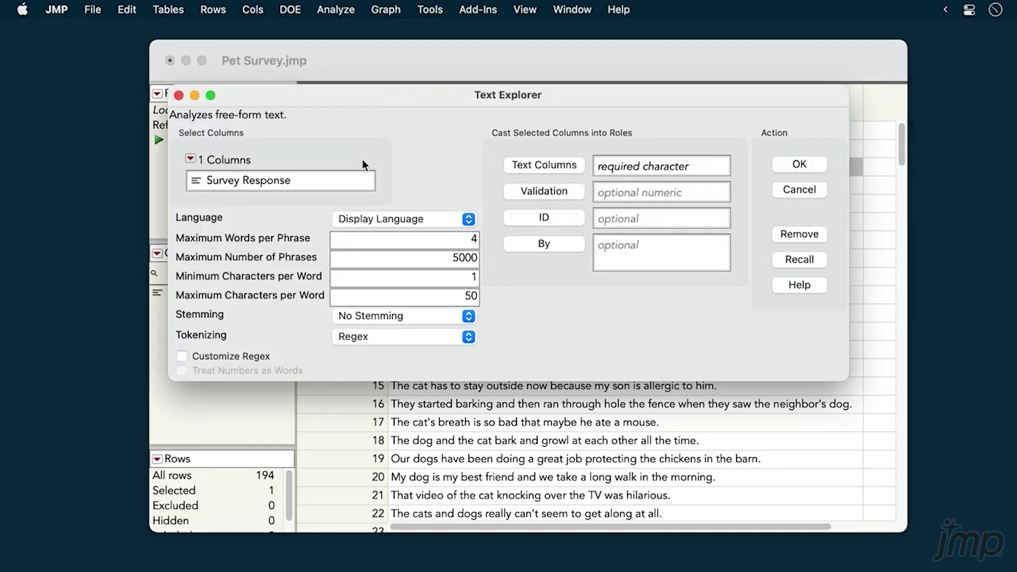
{"action": "left_click", "coordinate": [358, 183]}
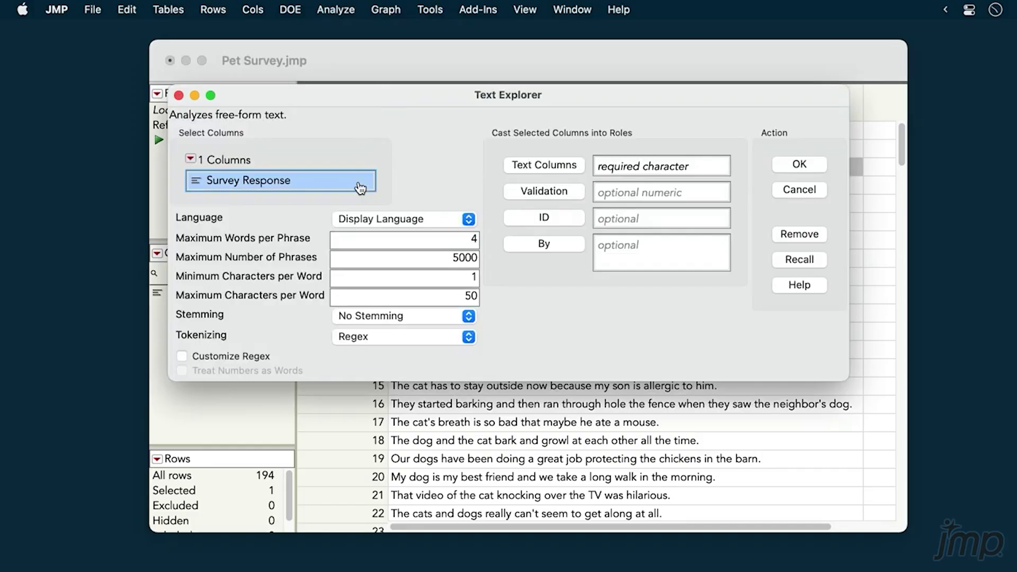
{"action": "left_click", "coordinate": [510, 169]}
{"action": "left_click", "coordinate": [788, 166]}
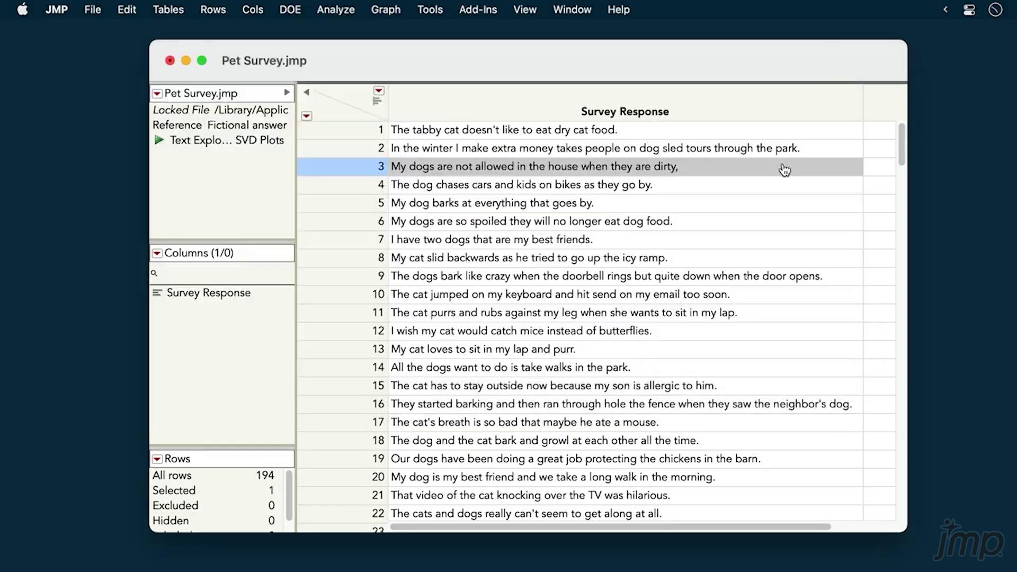
{"action": "left_click_drag", "start_coordinate": [578, 41], "coordinate": [673, 40]}
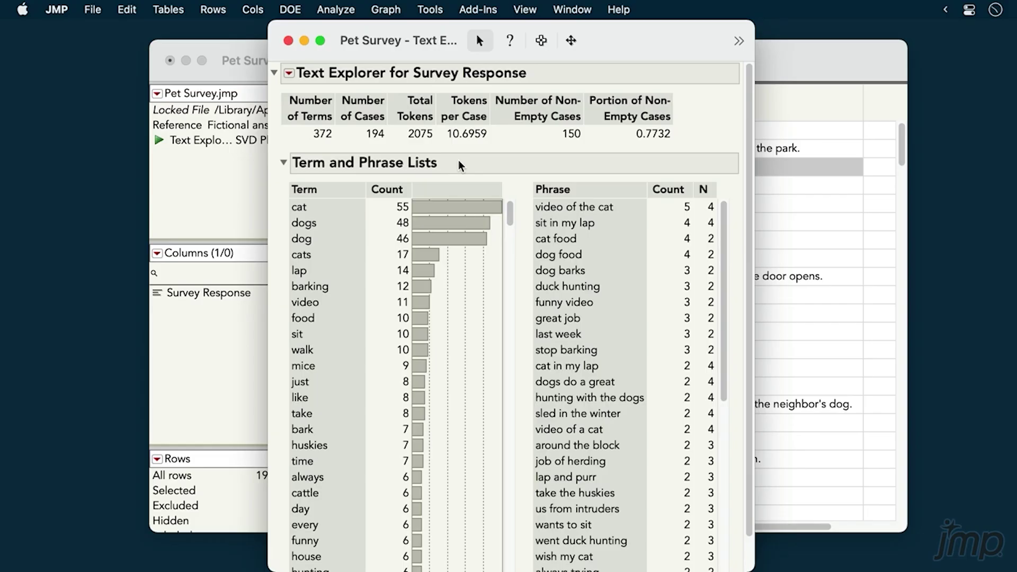
Add the phrase "great job" to the terms, check it by filtering the term list for "great", and clear the filter.
{"action": "right_click", "coordinate": [589, 322]}
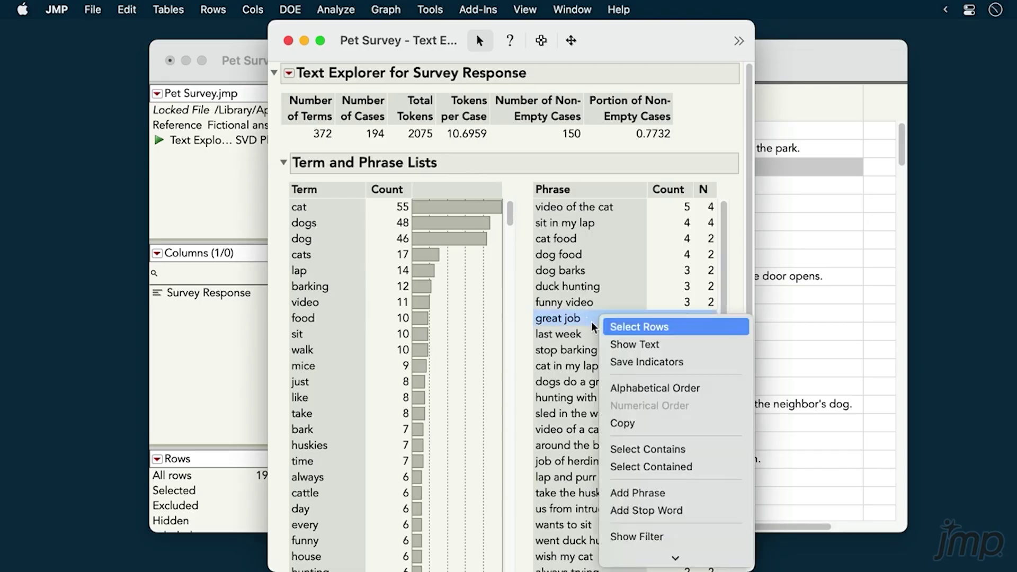
{"action": "left_click", "coordinate": [634, 494]}
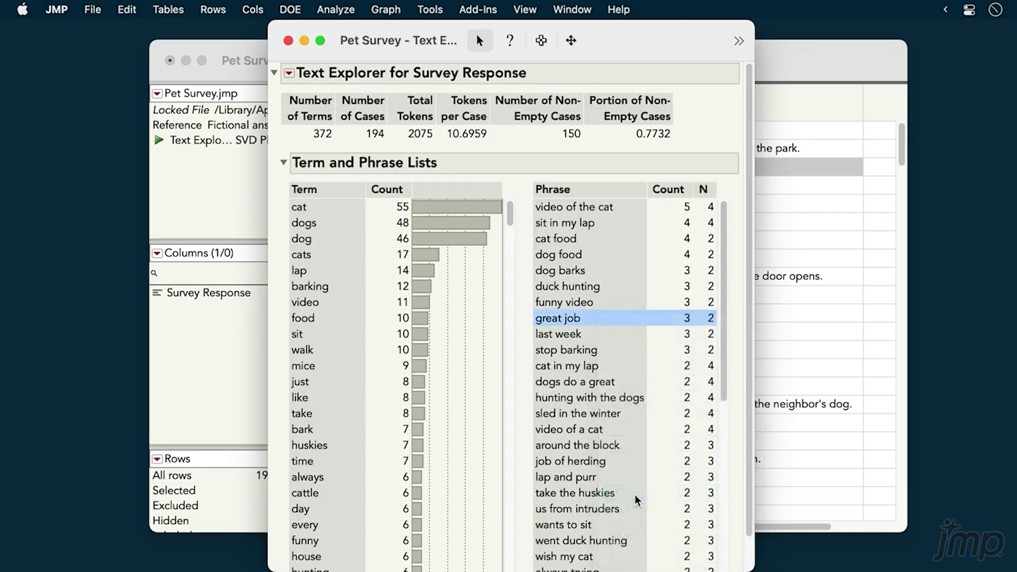
{"action": "right_click", "coordinate": [335, 194]}
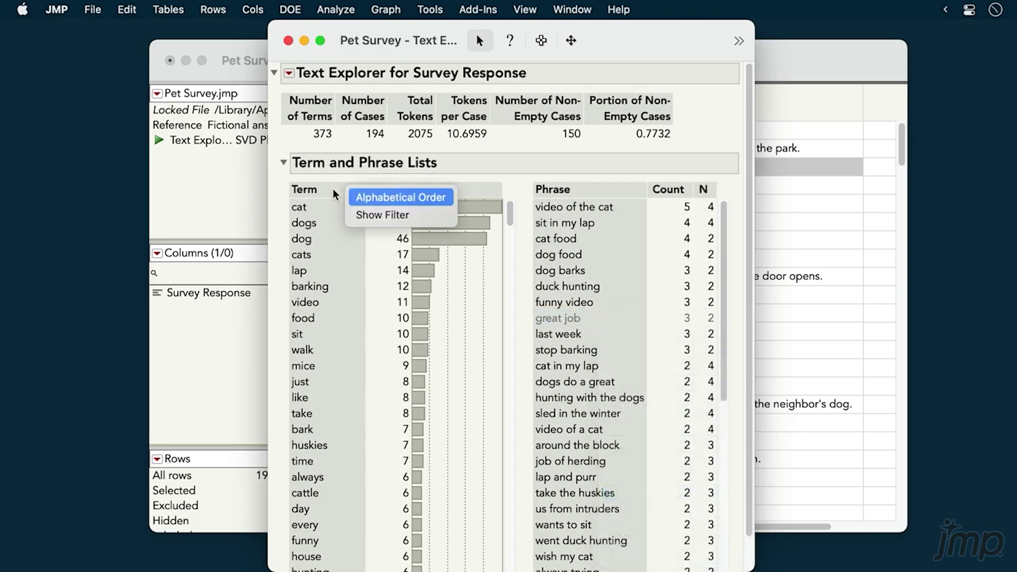
{"action": "left_click", "coordinate": [357, 214]}
{"action": "type", "text": "great"}
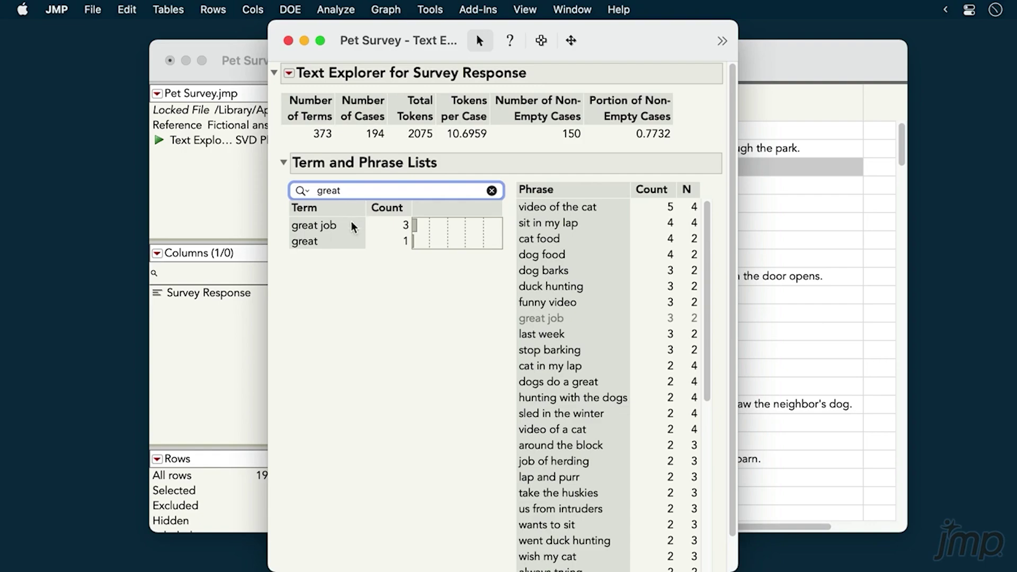
{"action": "left_click", "coordinate": [492, 192]}
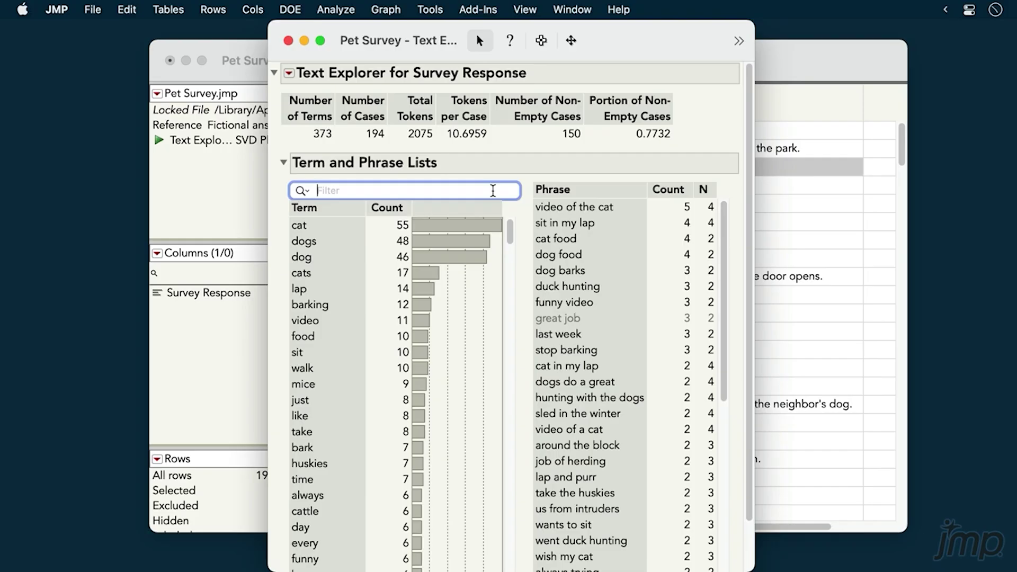
Add the terms cat, dogs, dog and cats as stop words.
{"action": "left_click_drag", "start_coordinate": [331, 225], "coordinate": [331, 273]}
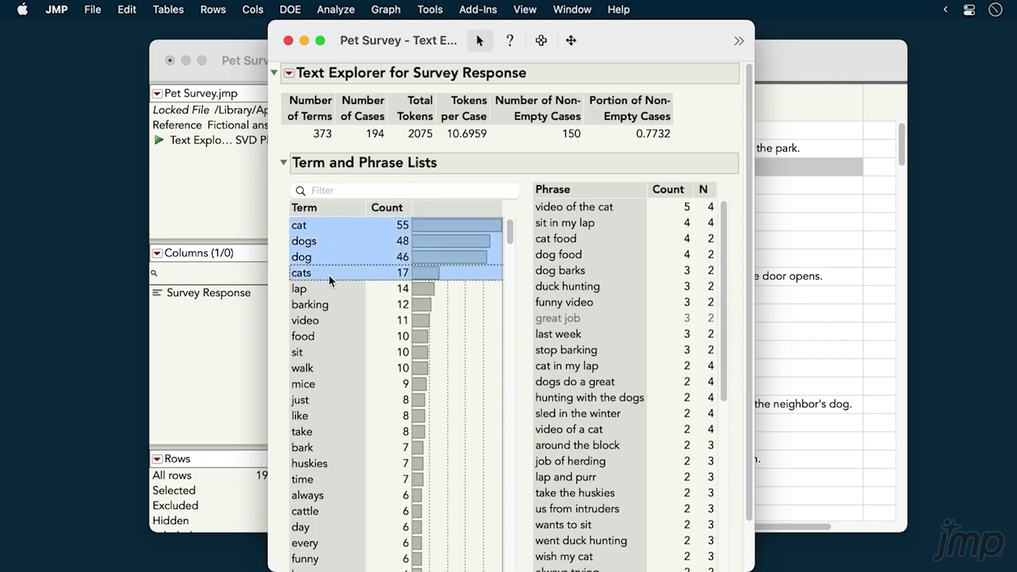
{"action": "right_click", "coordinate": [329, 275]}
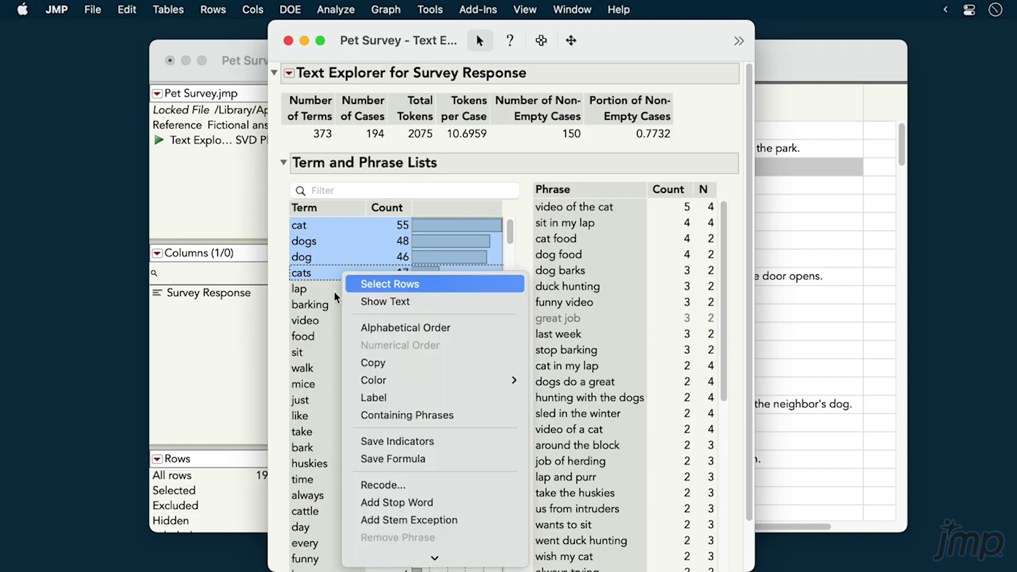
{"action": "left_click", "coordinate": [363, 504]}
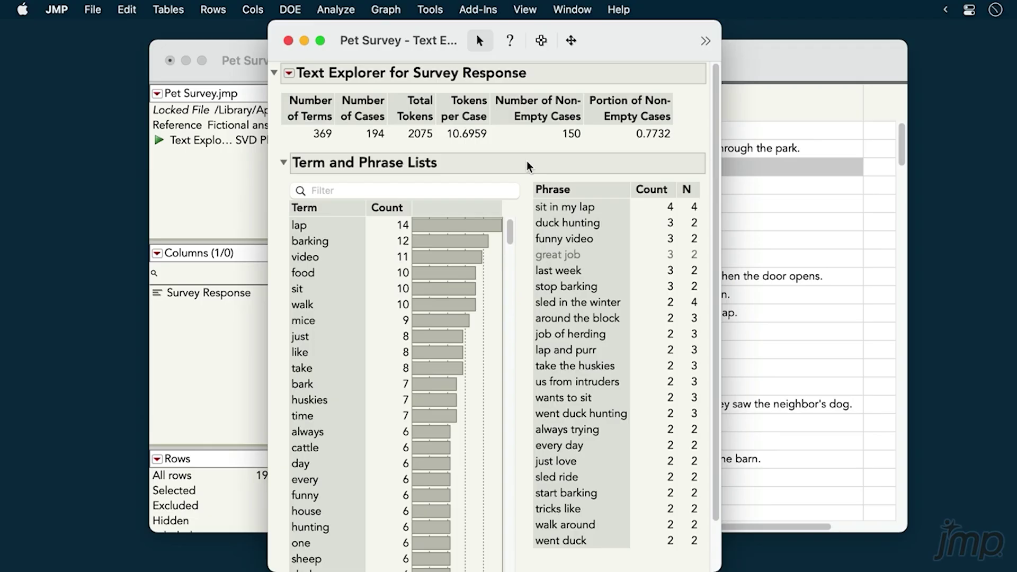
Find the term "hilarious" with the filter, select it together with "funny", and recode both as one group under "funny".
{"action": "left_click", "coordinate": [409, 190]}
{"action": "type", "text": "hila"}
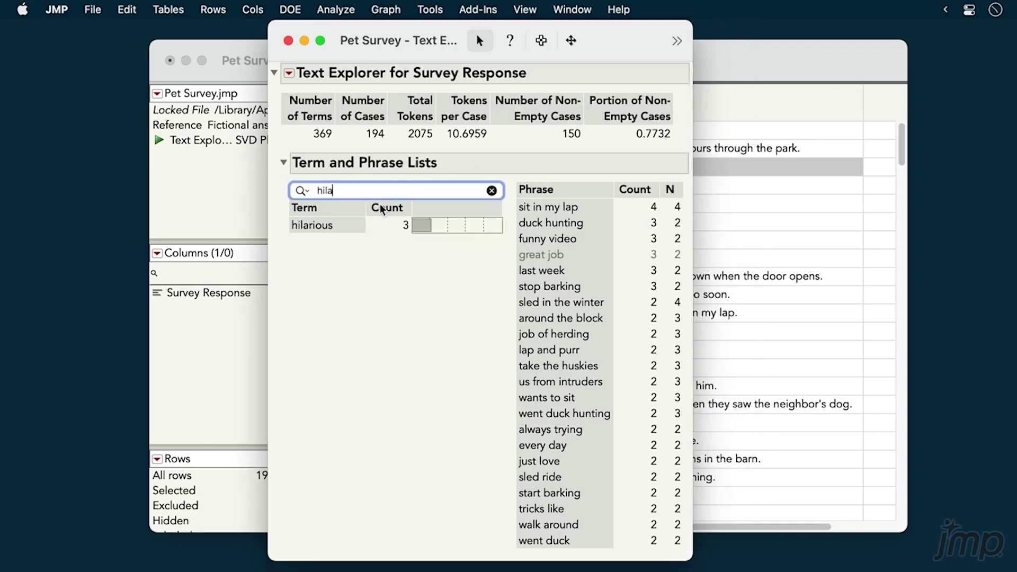
{"action": "left_click", "coordinate": [333, 226]}
{"action": "left_click", "coordinate": [491, 190]}
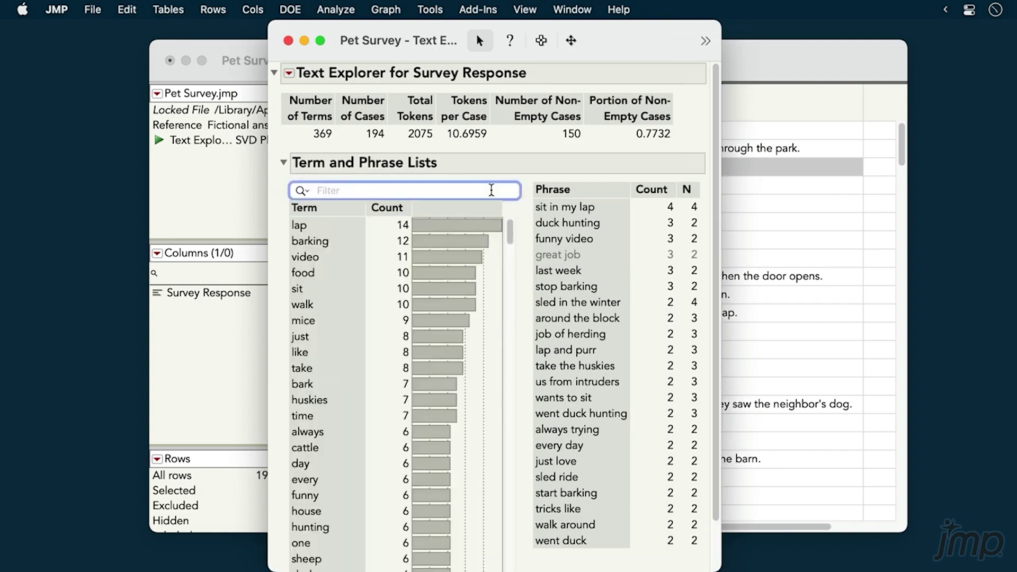
{"action": "left_click", "coordinate": [318, 495]}
{"action": "right_click", "coordinate": [329, 495]}
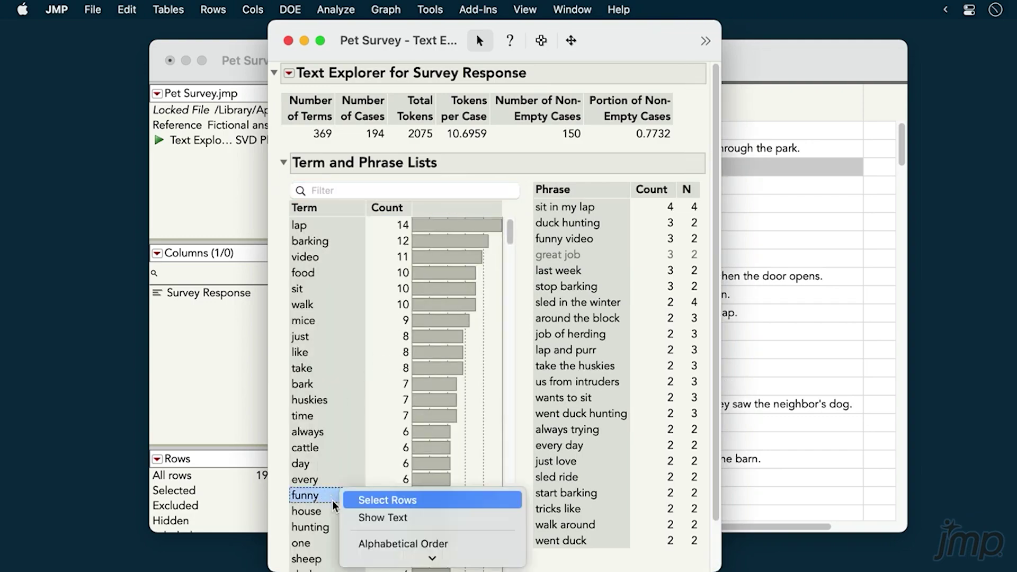
{"action": "mouse_move", "coordinate": [362, 556]}
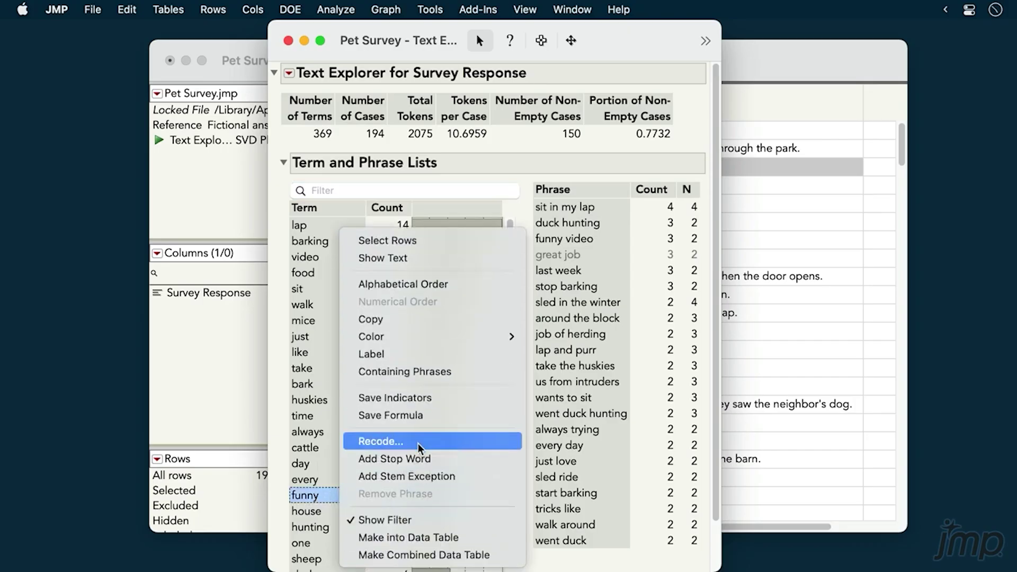
{"action": "left_click", "coordinate": [420, 441]}
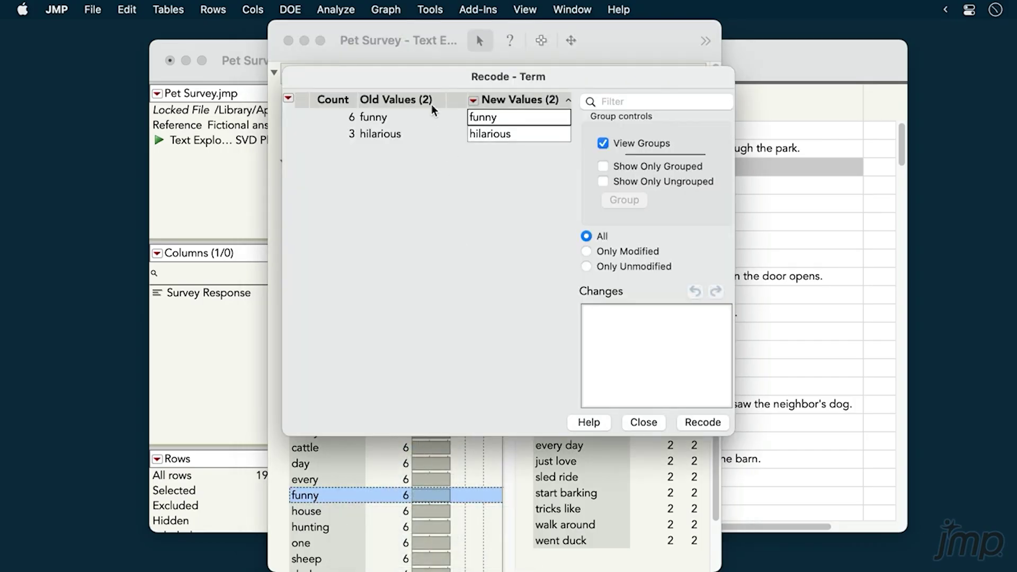
{"action": "left_click", "coordinate": [429, 117]}
{"action": "left_click", "coordinate": [432, 133], "text": "shift"}
{"action": "left_click", "coordinate": [615, 201]}
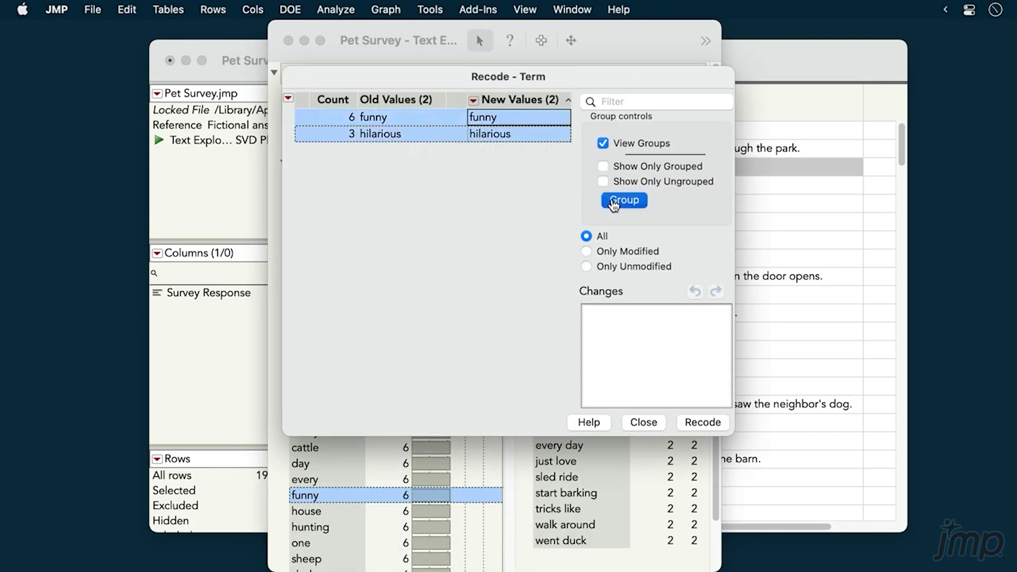
{"action": "left_click", "coordinate": [710, 422]}
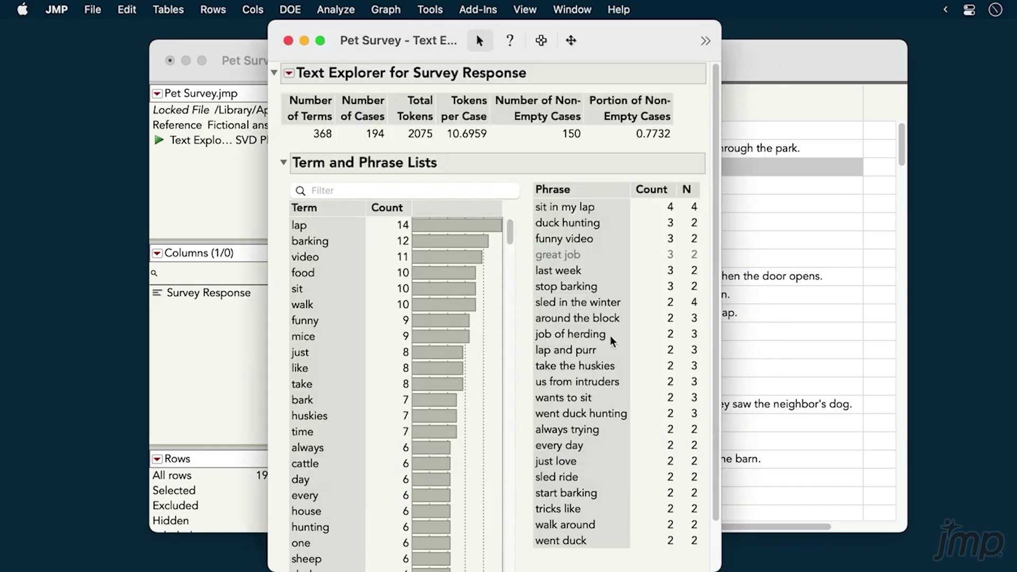
View the survey responses that contain the term "funny" in context, and close the text window.
{"action": "right_click", "coordinate": [345, 325]}
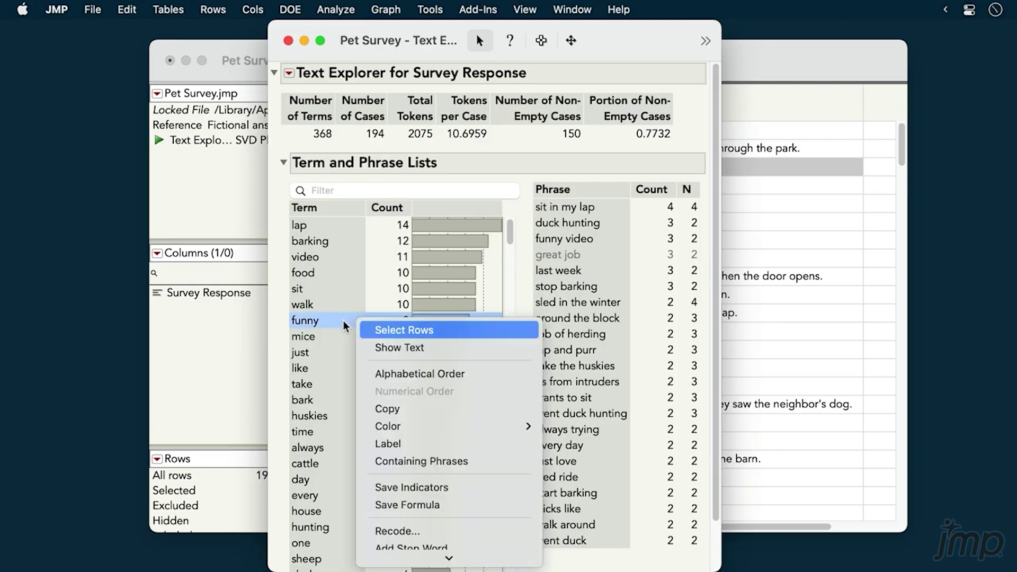
{"action": "left_click", "coordinate": [367, 353]}
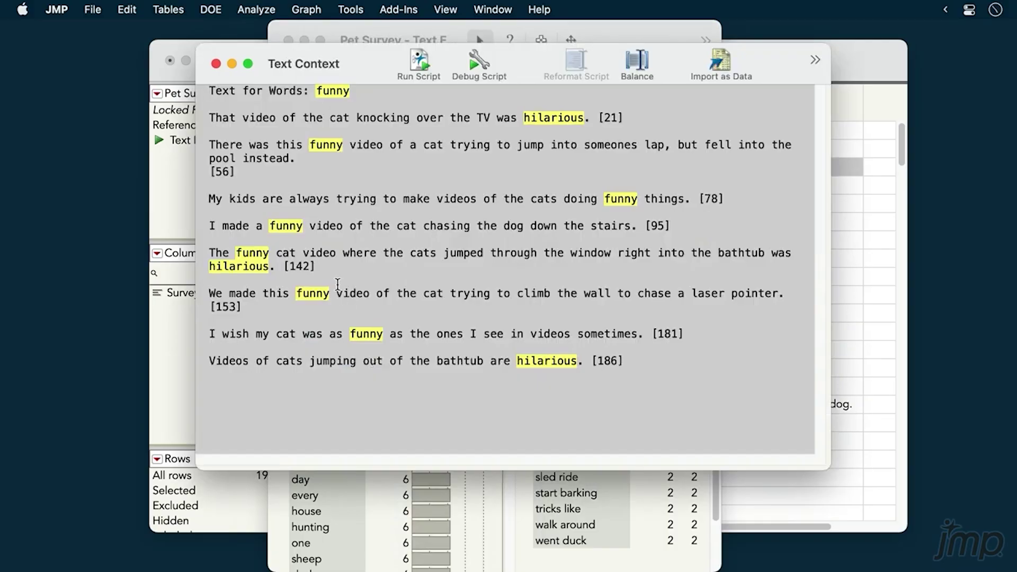
{"action": "left_click", "coordinate": [216, 63]}
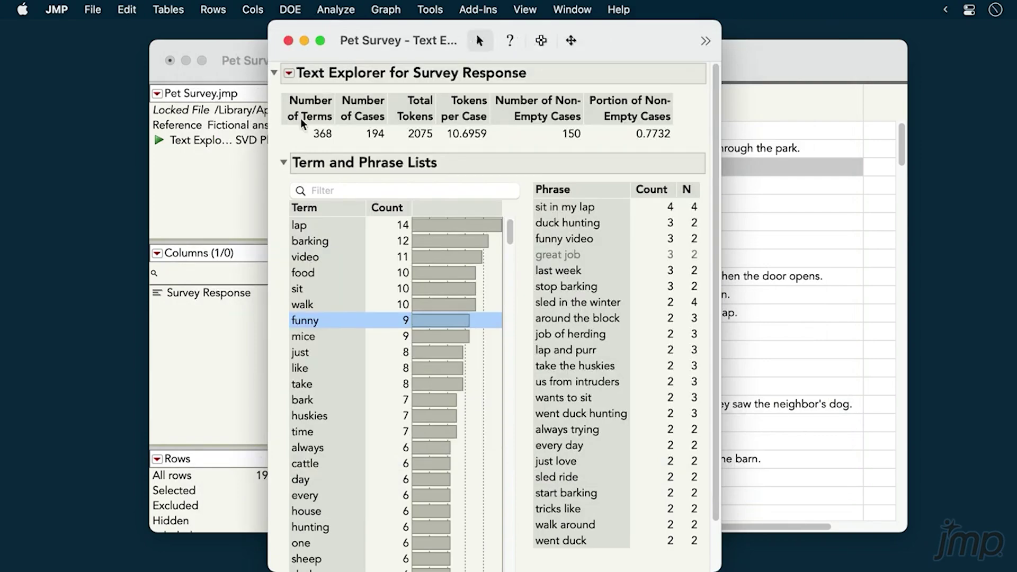
Collapse the Term and Phrase Lists section, show the word cloud, and deselect the word "funny" in it.
{"action": "left_click", "coordinate": [283, 163]}
{"action": "left_click", "coordinate": [284, 163]}
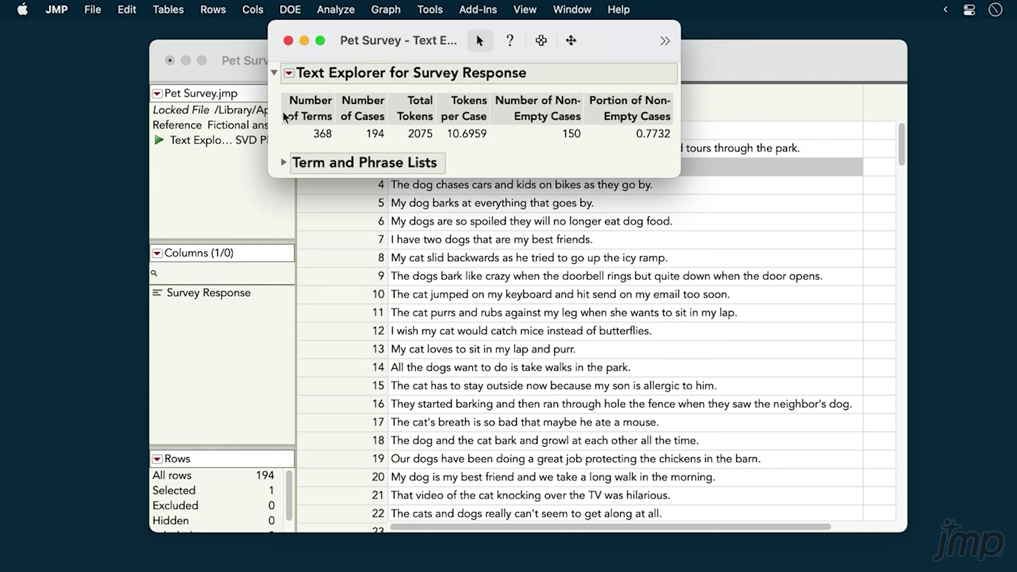
{"action": "left_click", "coordinate": [288, 72]}
{"action": "mouse_move", "coordinate": [313, 87]}
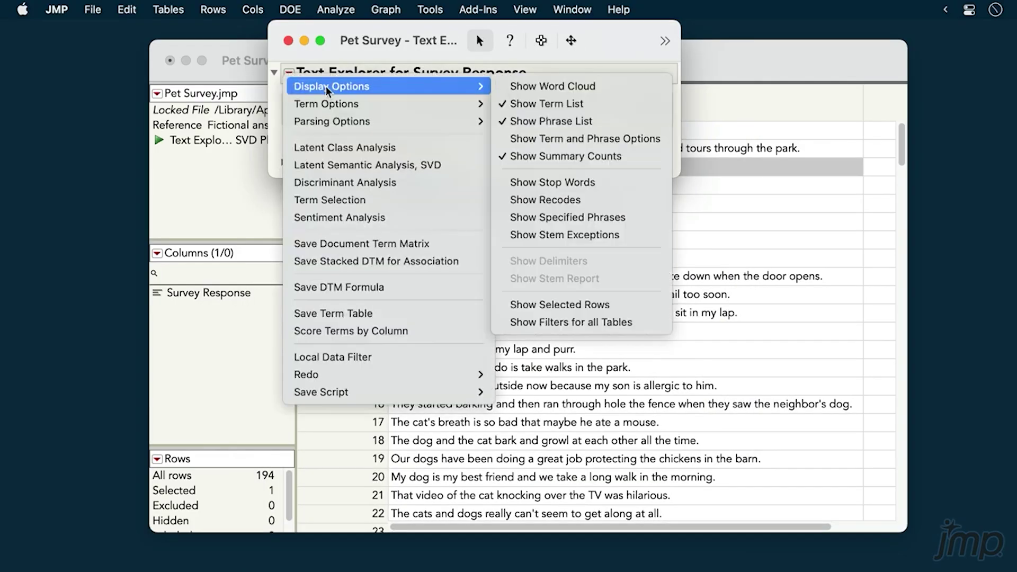
{"action": "left_click", "coordinate": [512, 84]}
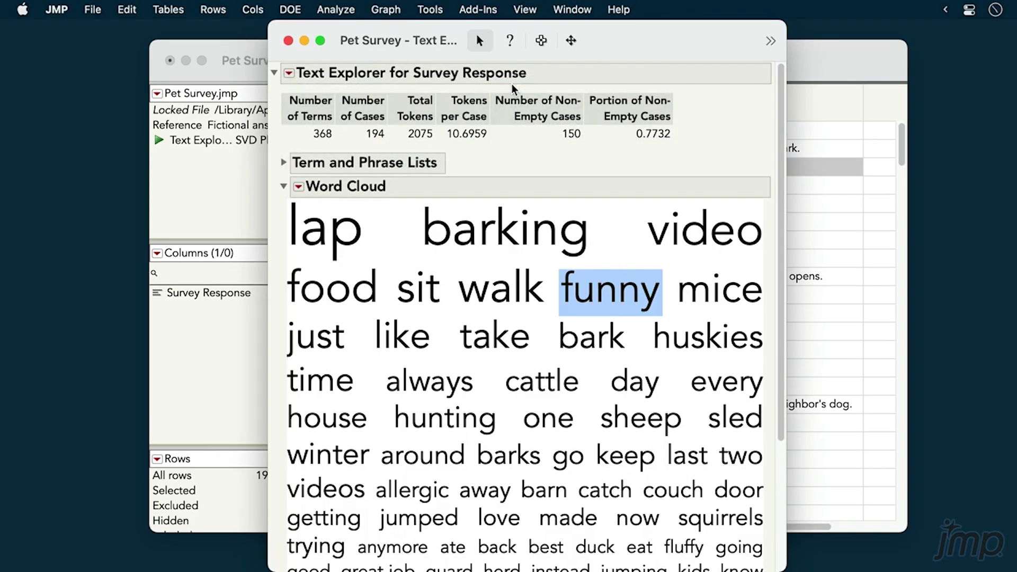
{"action": "left_click", "coordinate": [622, 293]}
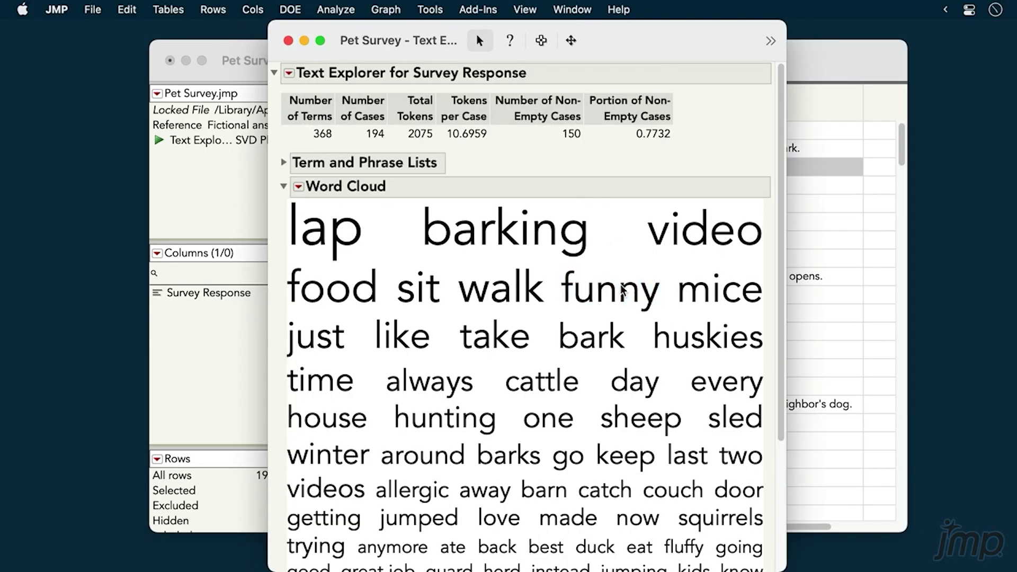
Set the word cloud's layout to Centered and its coloring to Arbitrary Colors.
{"action": "left_click", "coordinate": [299, 187]}
{"action": "mouse_move", "coordinate": [324, 200]}
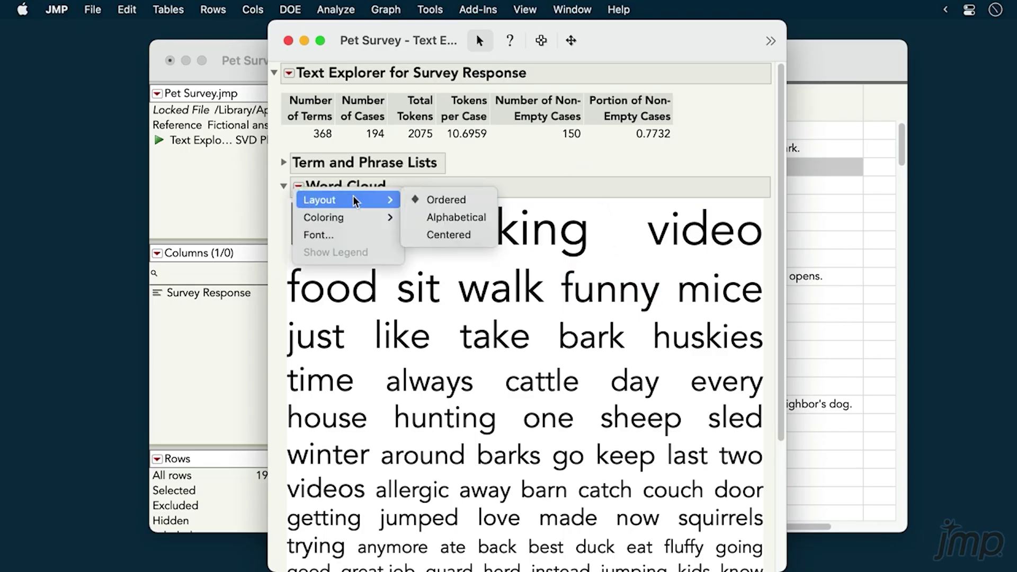
{"action": "left_click", "coordinate": [473, 233]}
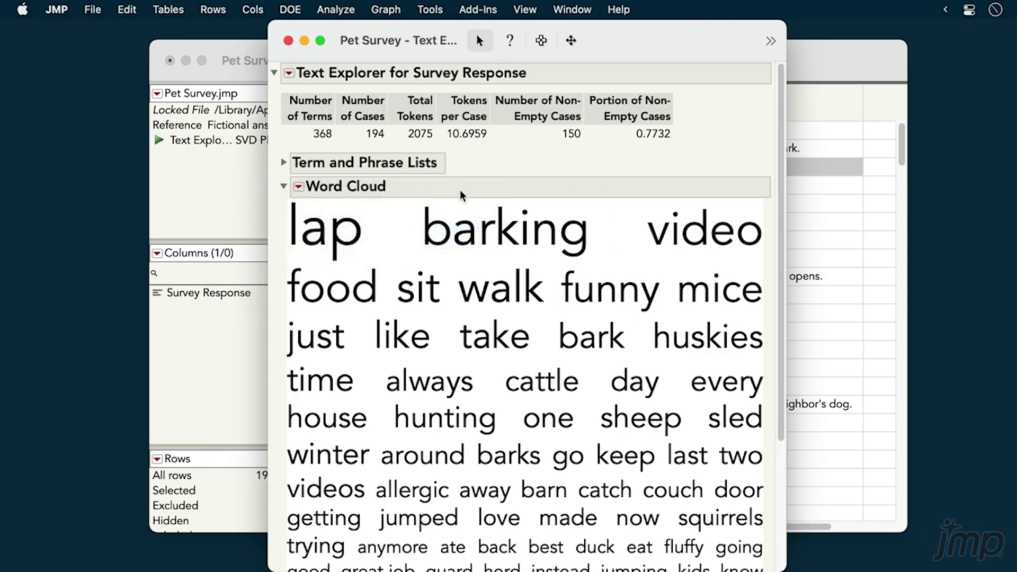
{"action": "left_click", "coordinate": [299, 187]}
{"action": "mouse_move", "coordinate": [339, 217]}
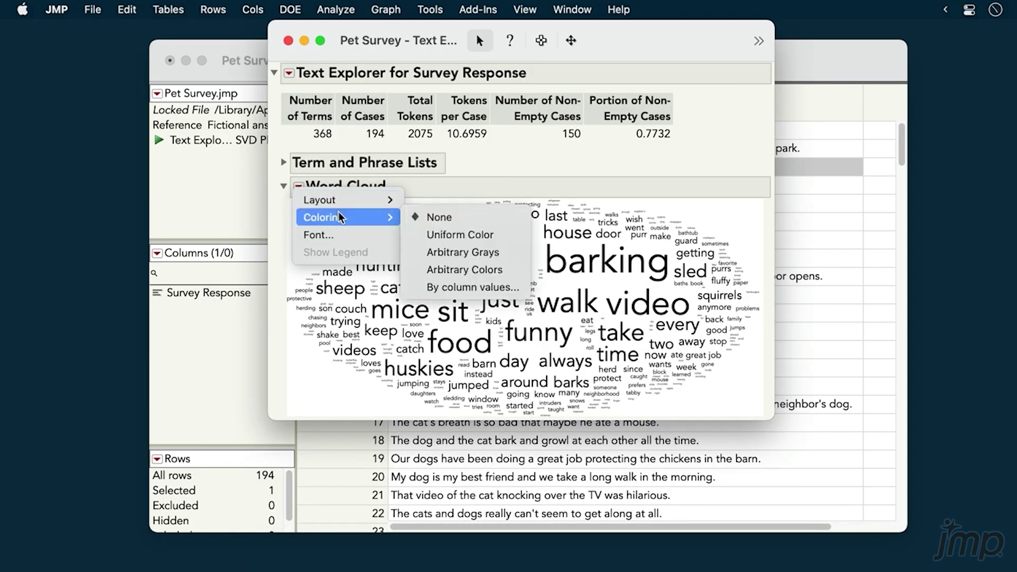
{"action": "left_click", "coordinate": [466, 270]}
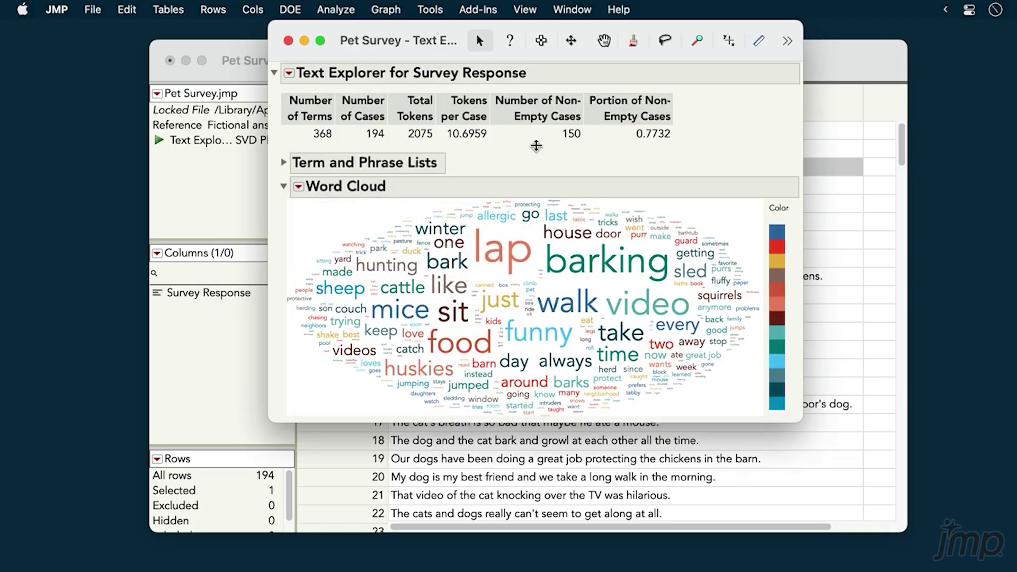
Review the Manage Stop Words lists, including the local stop words, and close the dialog without changing anything.
{"action": "left_click", "coordinate": [289, 74]}
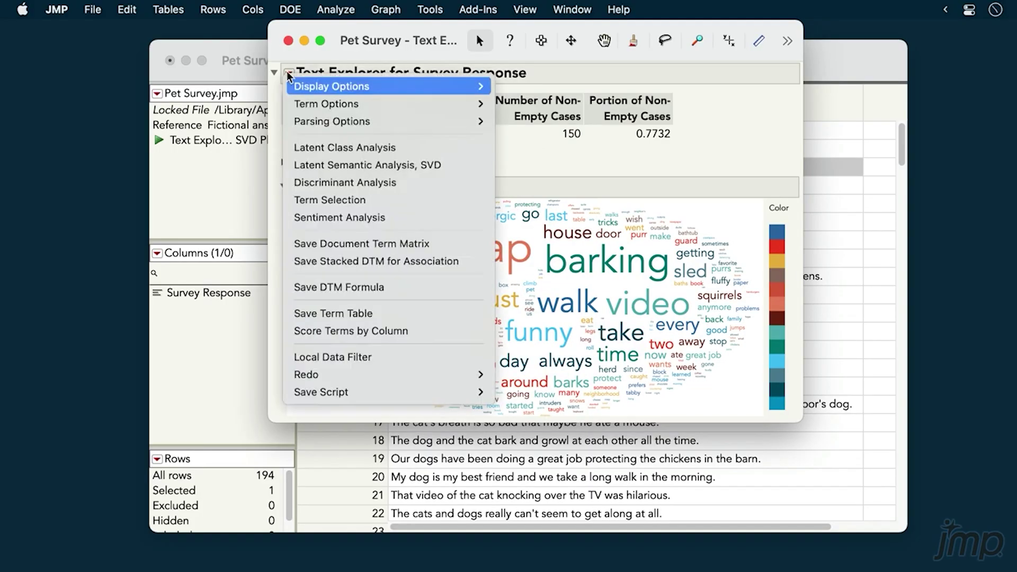
{"action": "mouse_move", "coordinate": [335, 104]}
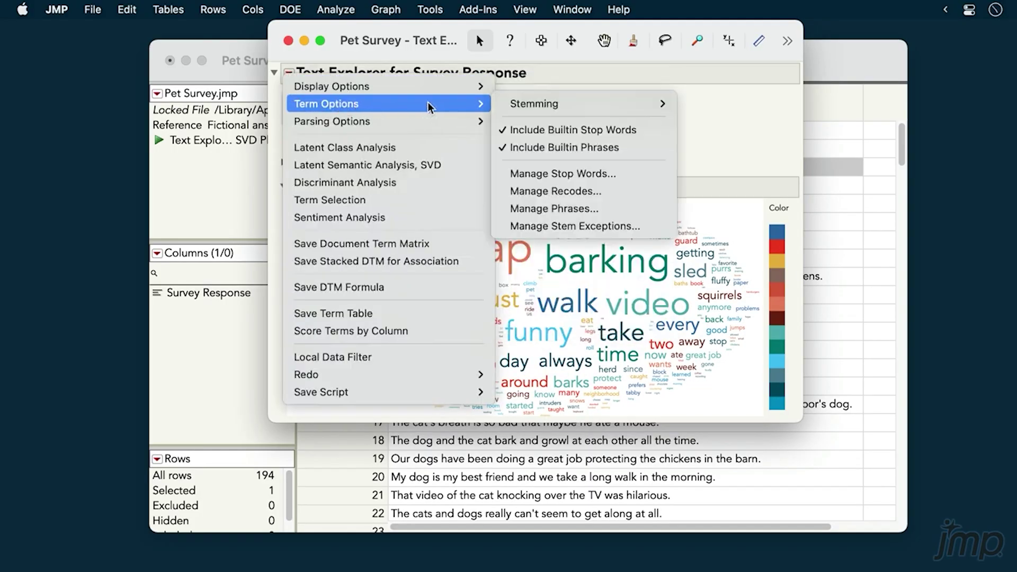
{"action": "left_click", "coordinate": [559, 170]}
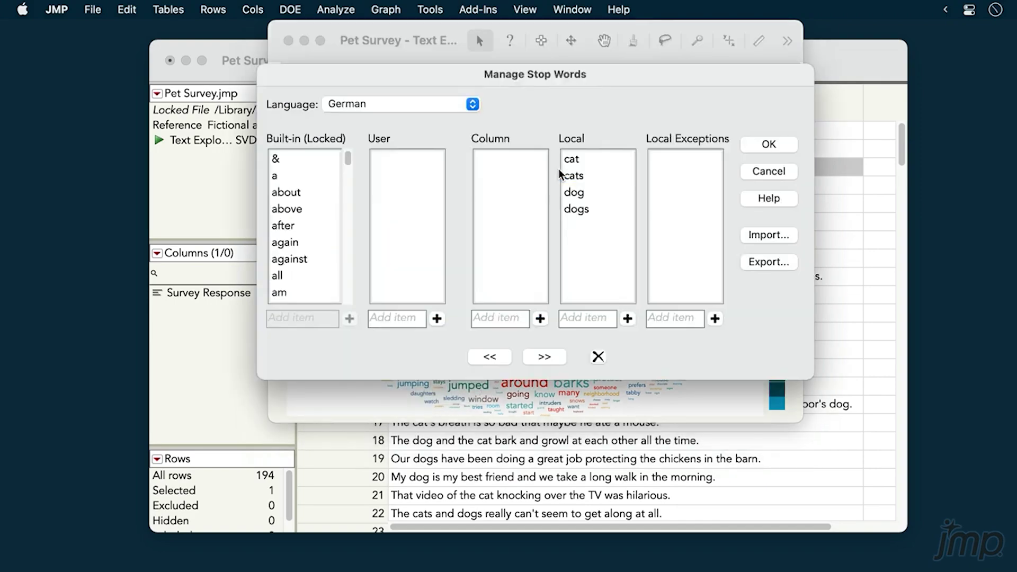
{"action": "left_click", "coordinate": [761, 177]}
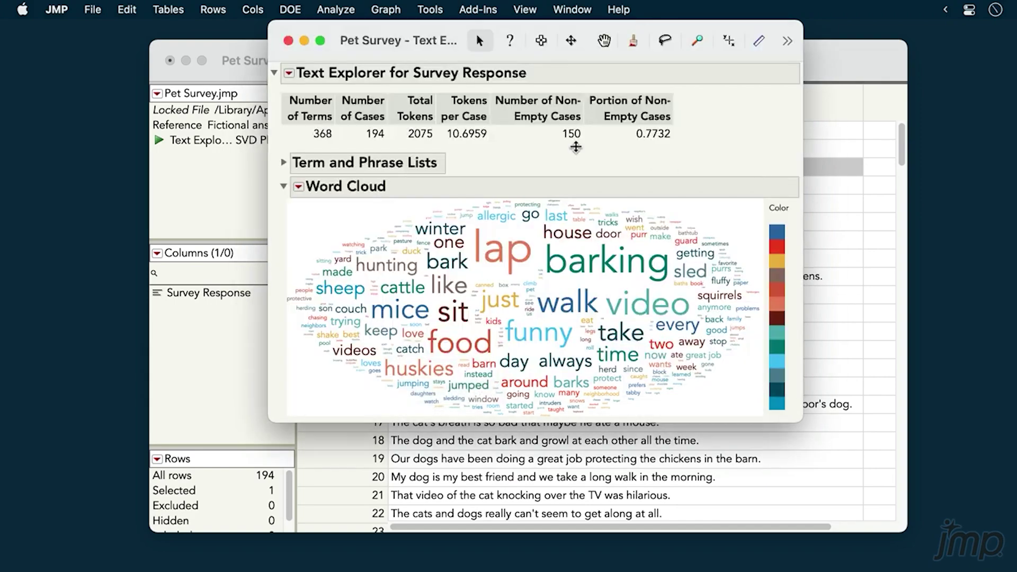
Set the term stemming to Stem for Combining and check which word forms are grouped under "bark" in the word cloud.
{"action": "left_click", "coordinate": [289, 74]}
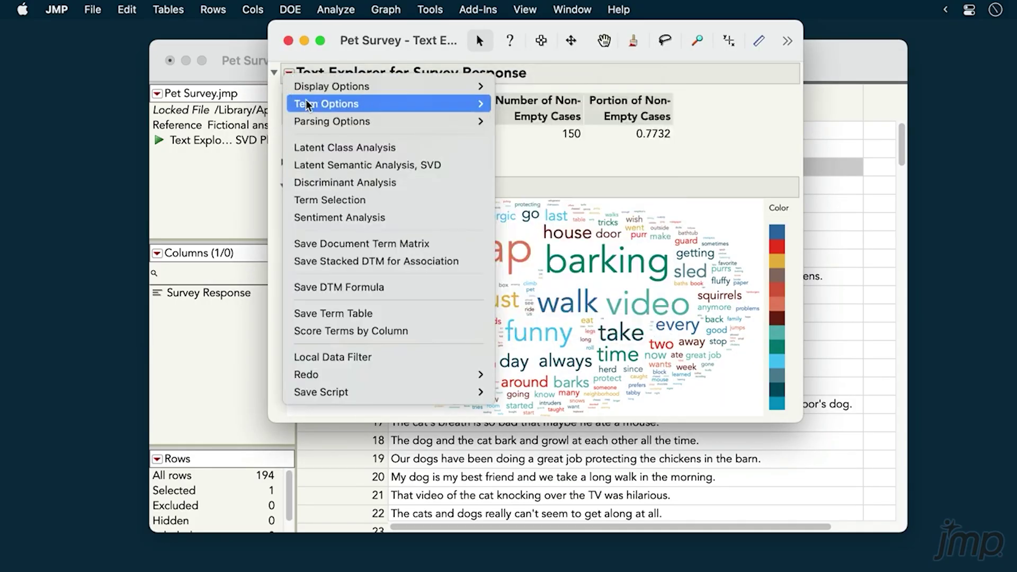
{"action": "mouse_move", "coordinate": [416, 103]}
{"action": "mouse_move", "coordinate": [532, 107]}
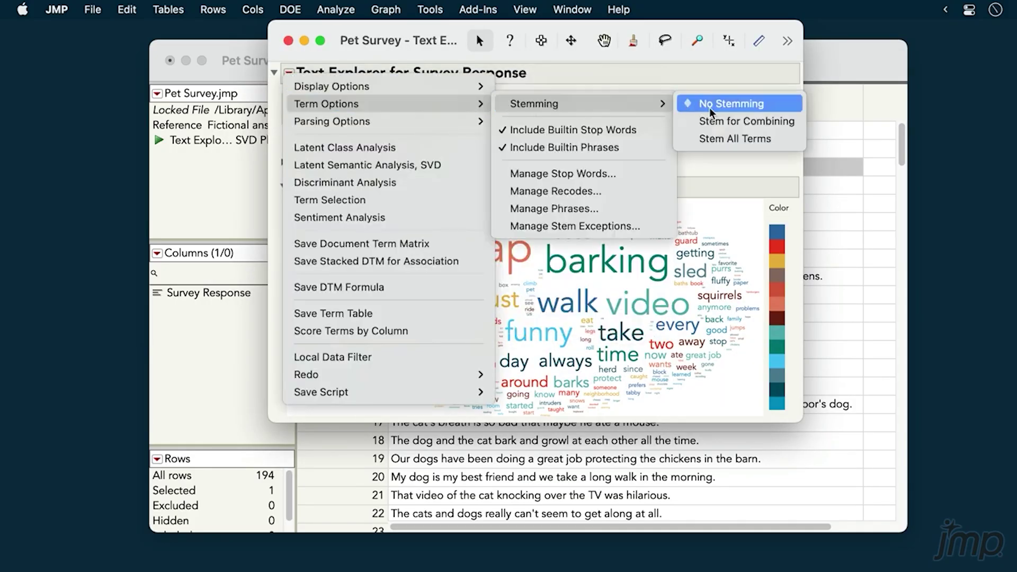
{"action": "left_click", "coordinate": [710, 121]}
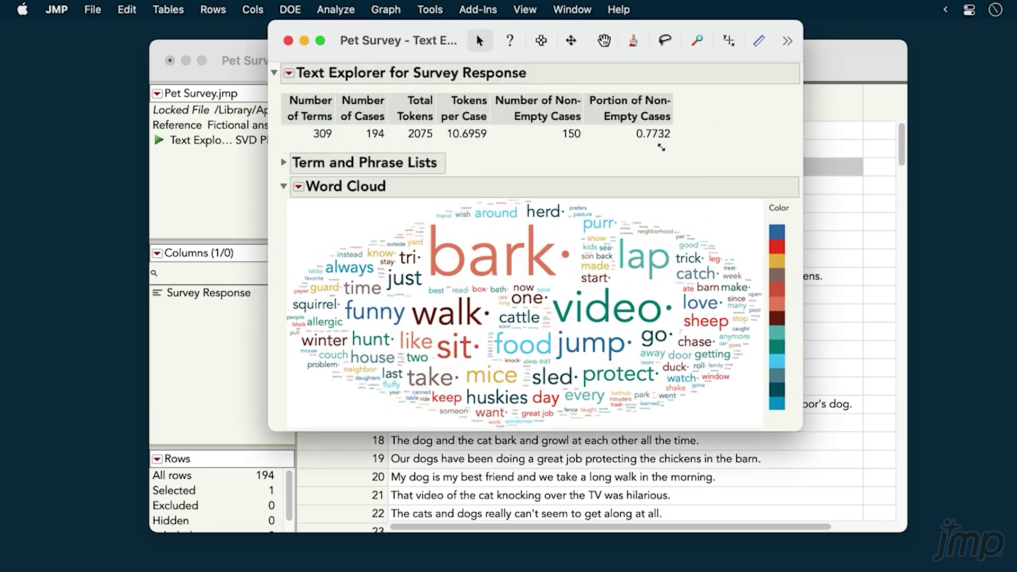
{"action": "mouse_move", "coordinate": [522, 247]}
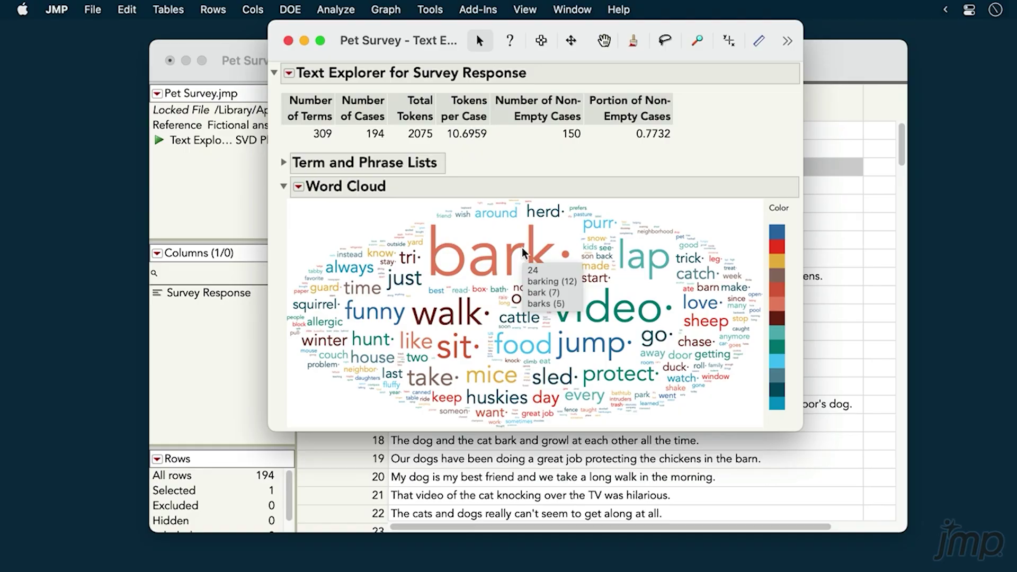
Save the stemmed terms of the survey responses as a term table in a new data table.
{"action": "left_click", "coordinate": [288, 73]}
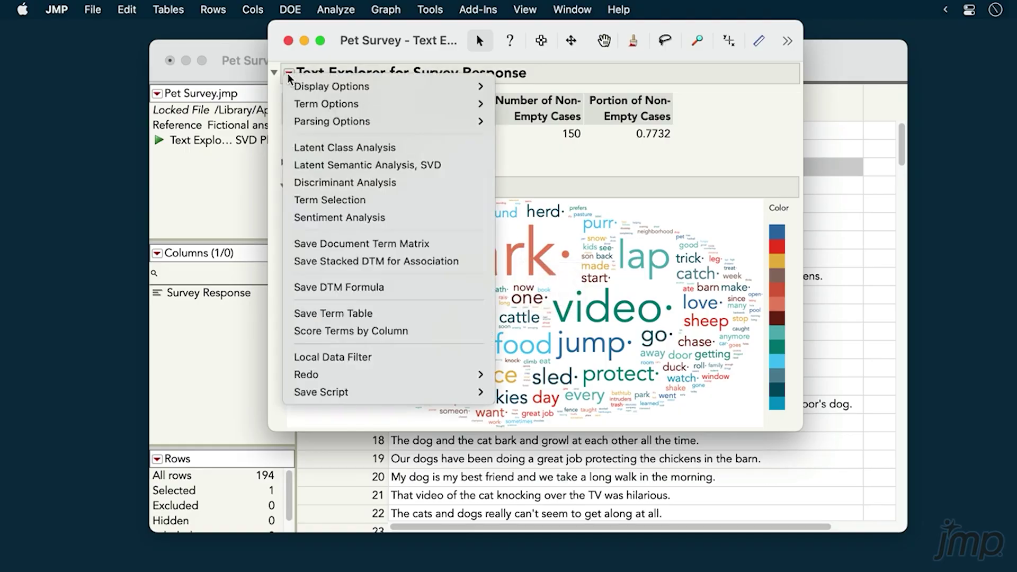
{"action": "left_click", "coordinate": [401, 312]}
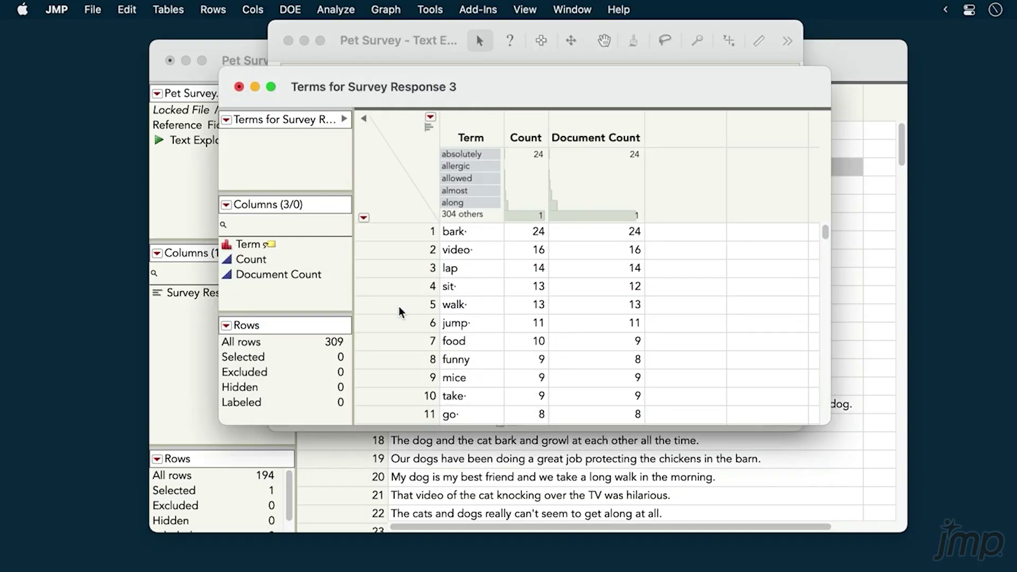